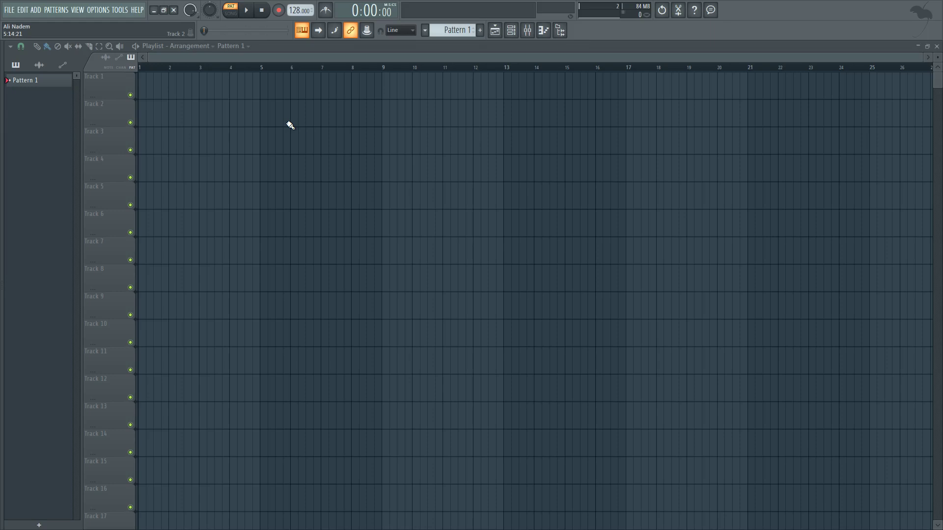
Step: Open General settings from OPTIONS and switch to the File settings page
click(100, 10)
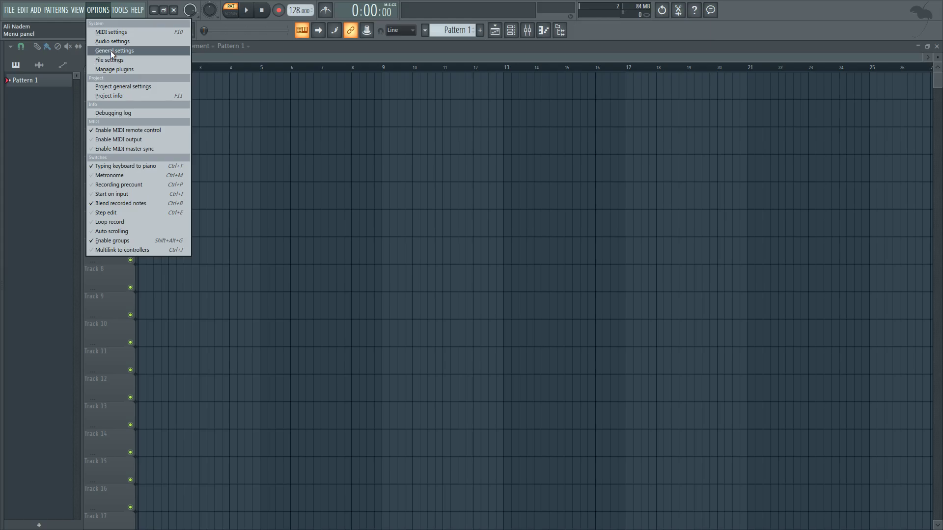
click(111, 51)
click(435, 130)
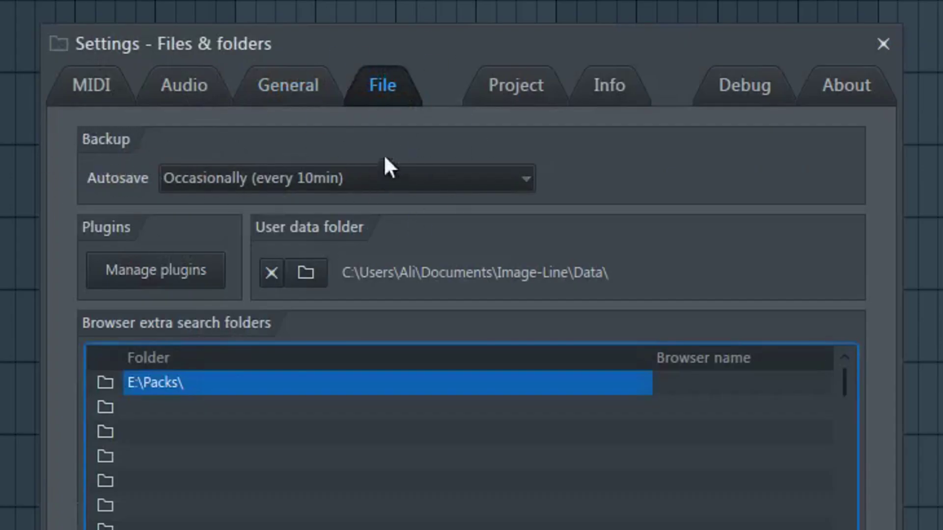
Step: Inspect the Autosave frequency choices, leaving it at Occasionally (every 10min)
click(513, 185)
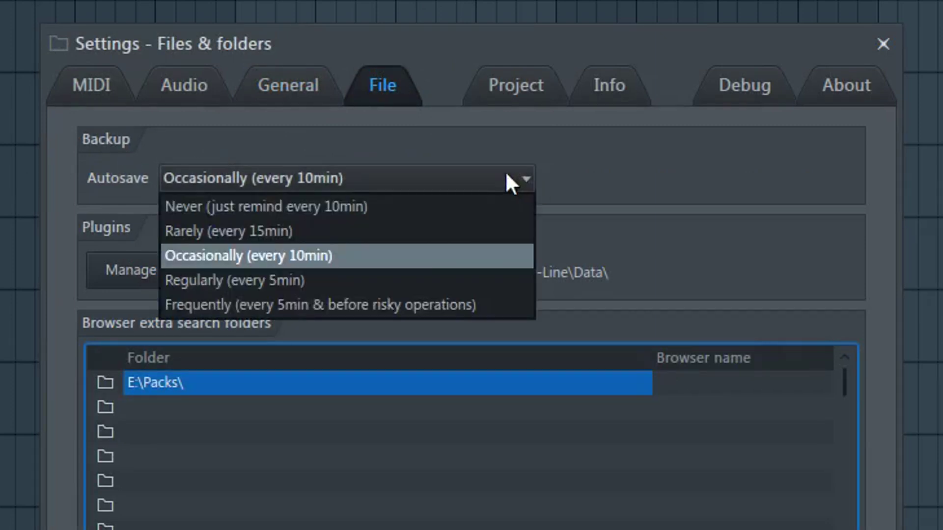
click(505, 174)
click(505, 174)
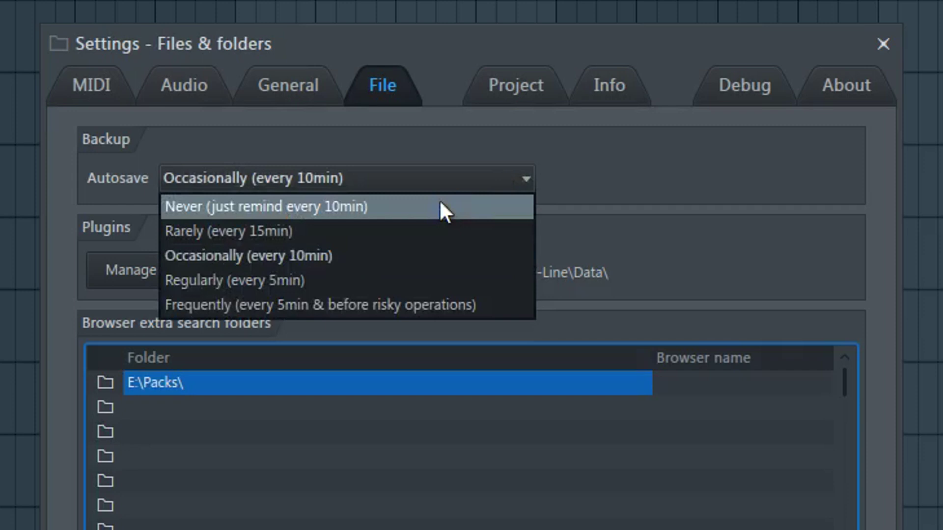
click(675, 161)
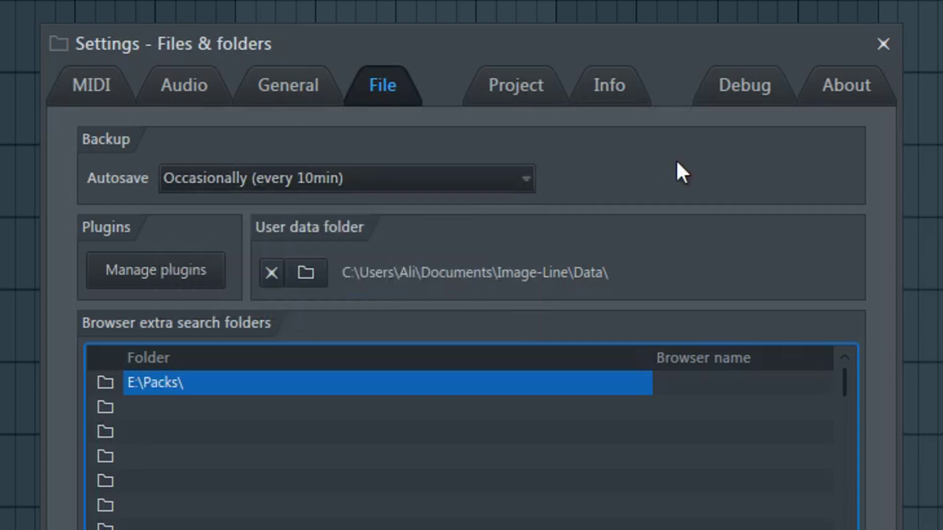
click(485, 178)
click(485, 176)
click(431, 176)
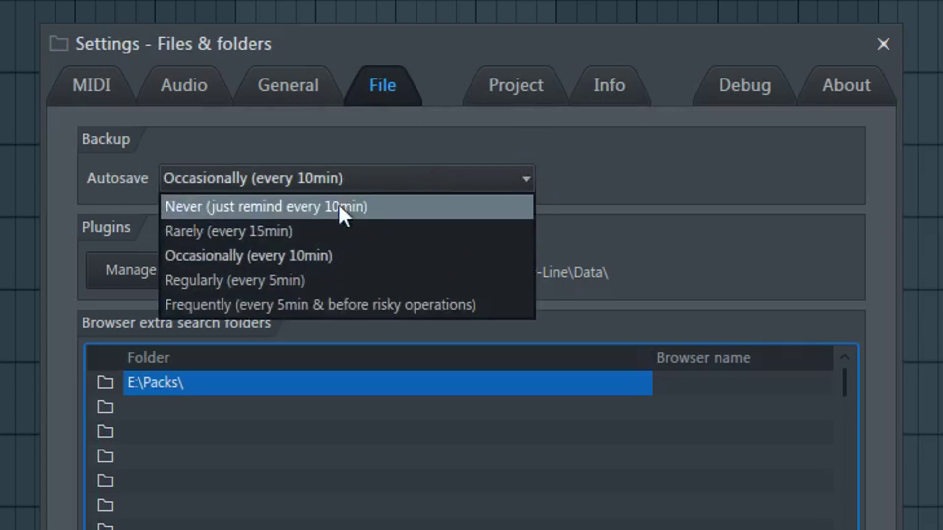
click(506, 140)
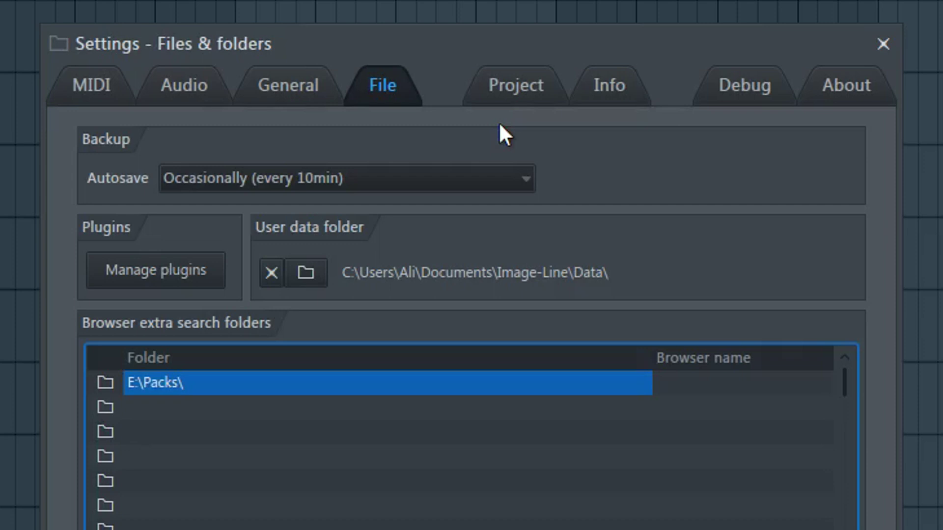
click(521, 178)
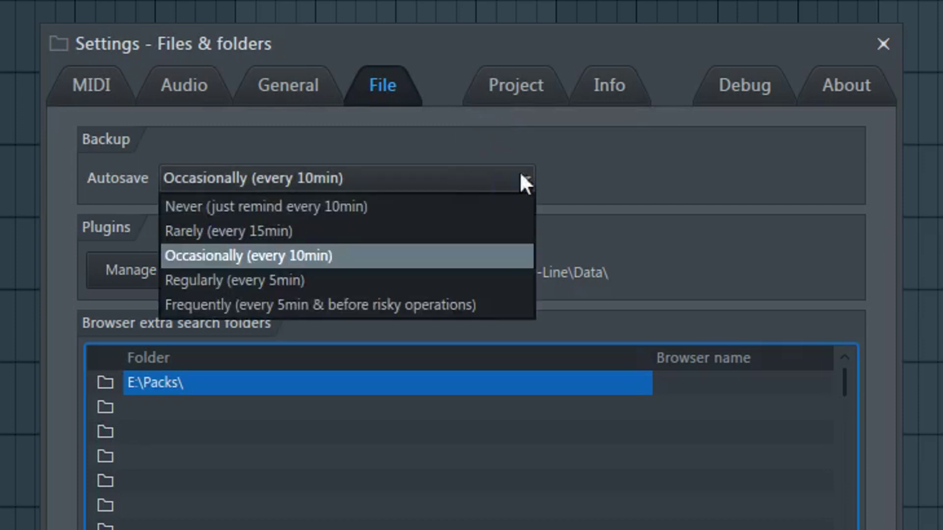
click(555, 156)
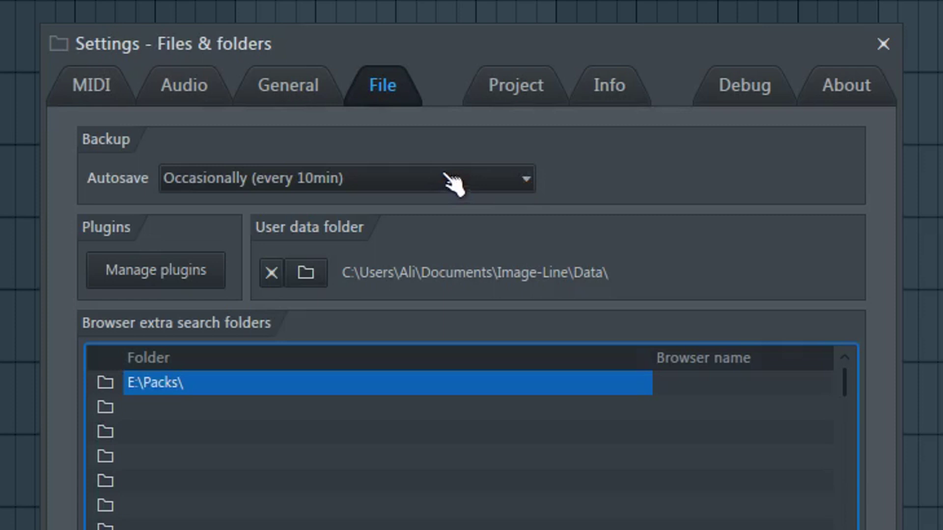
Step: Change the Autosave frequency from Occasionally to Regularly (every 5min)
click(393, 177)
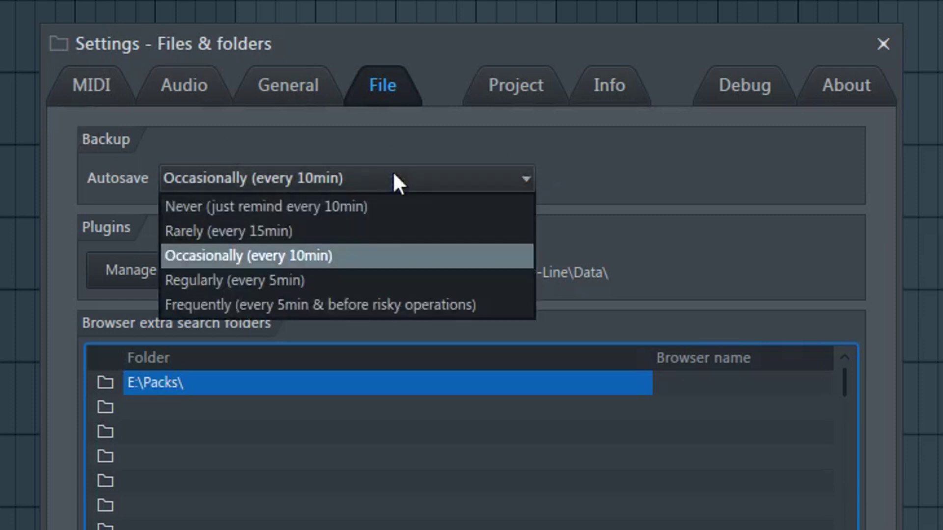
click(291, 278)
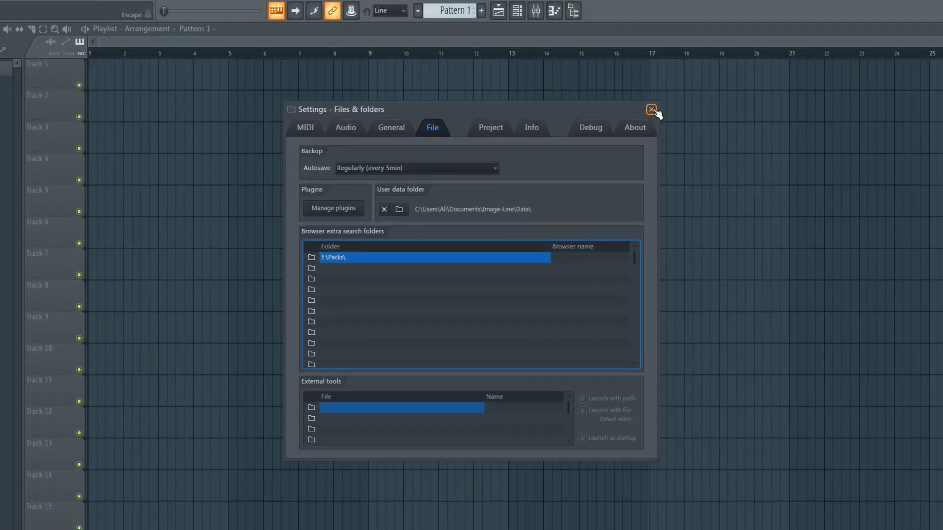
Step: Close the settings and use FILE > Open to list the Projects folder's files down to the bottom
click(882, 43)
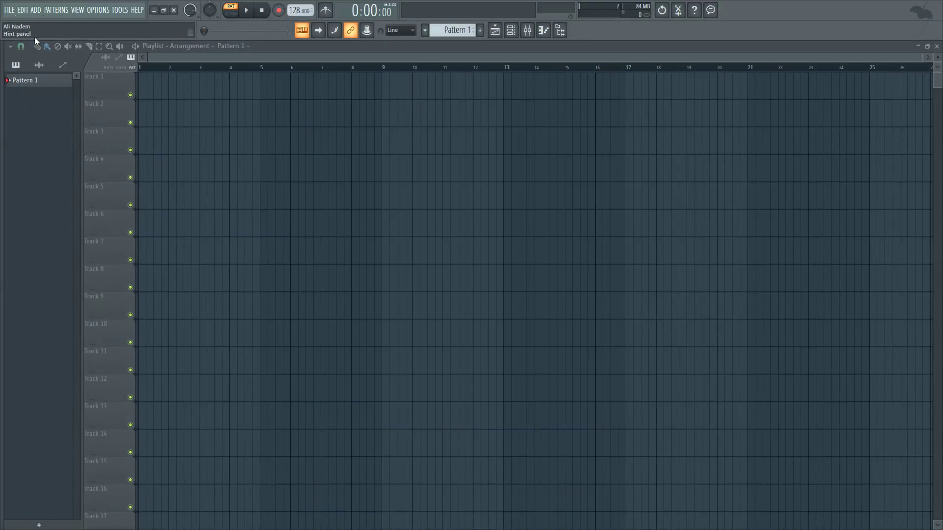
click(14, 12)
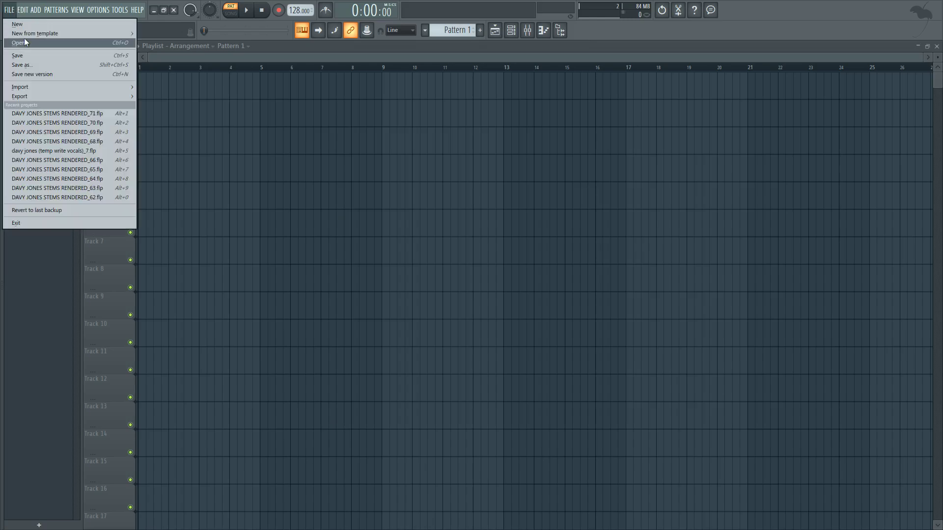
click(25, 38)
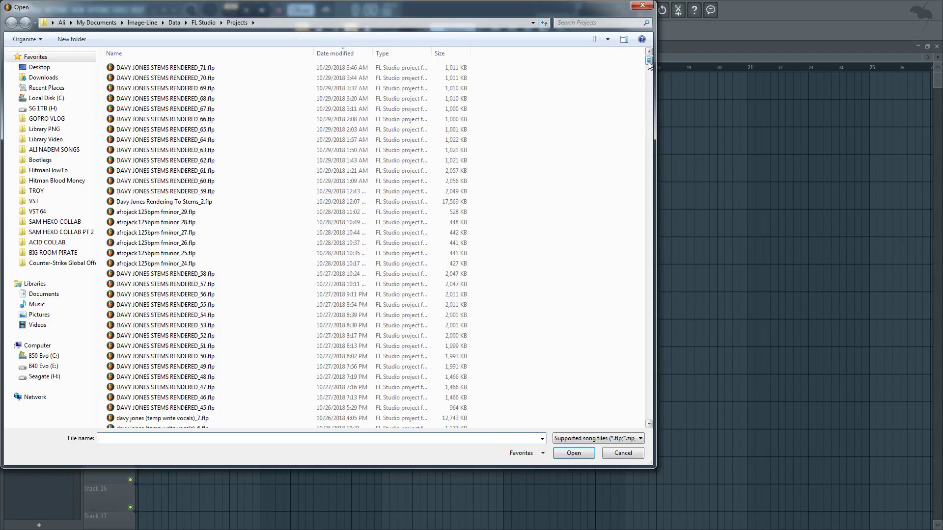
drag(649, 60, 644, 417)
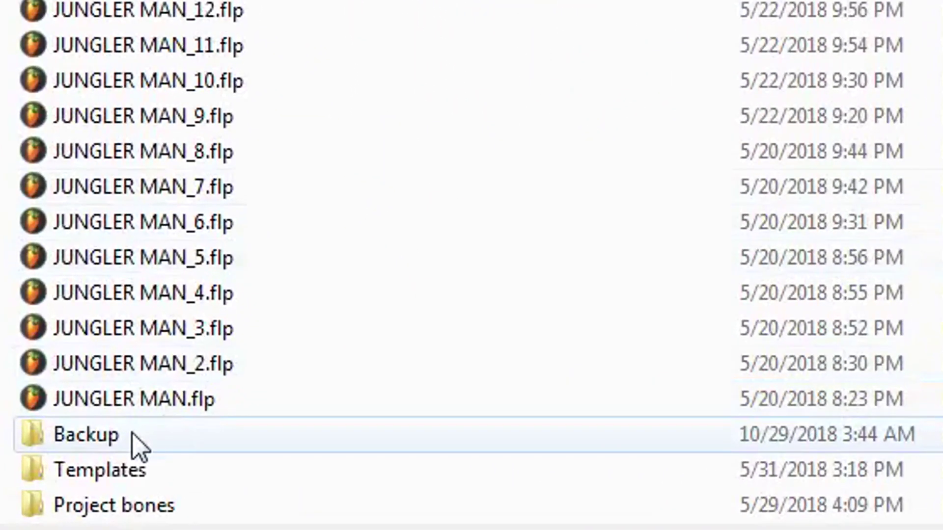
Step: Enter the Backup folder, widen the Name column, and re-sort by Date modified newest first
double_click(132, 435)
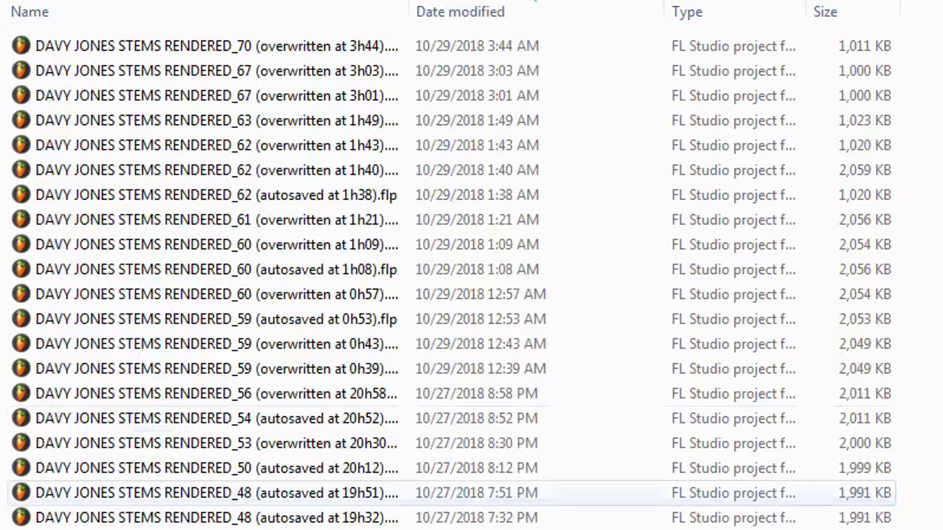
drag(408, 11, 549, 19)
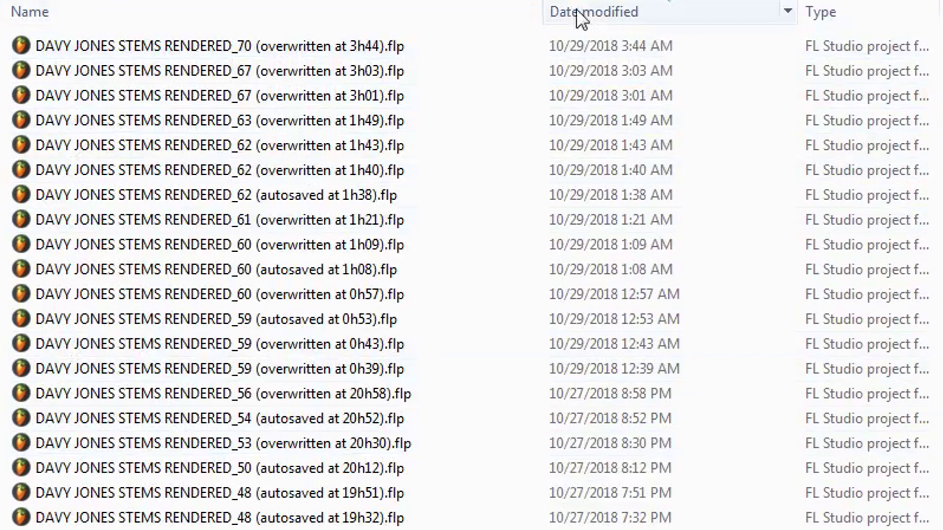
click(609, 14)
click(609, 14)
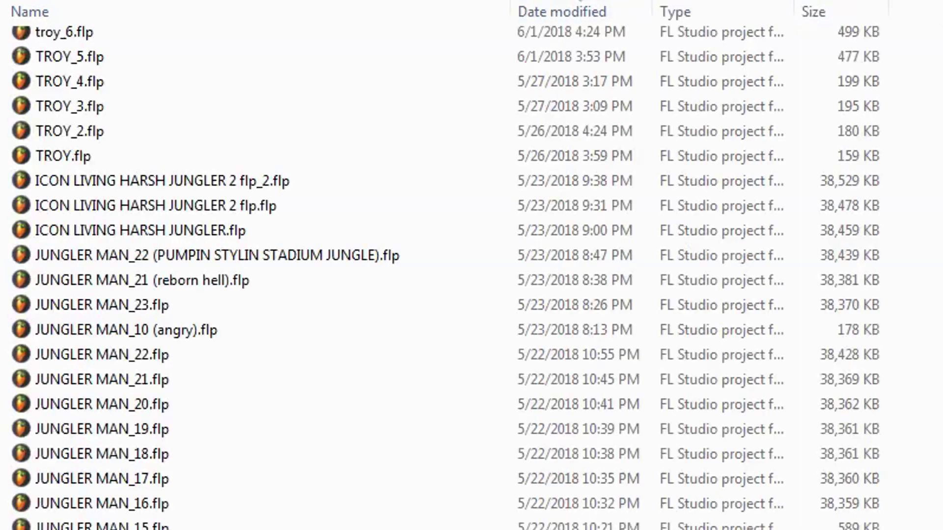
Step: Scroll through the DAVY JONES STEMS RENDERED backup copies, from _70 down to _48
scroll(442, 275, up, 20)
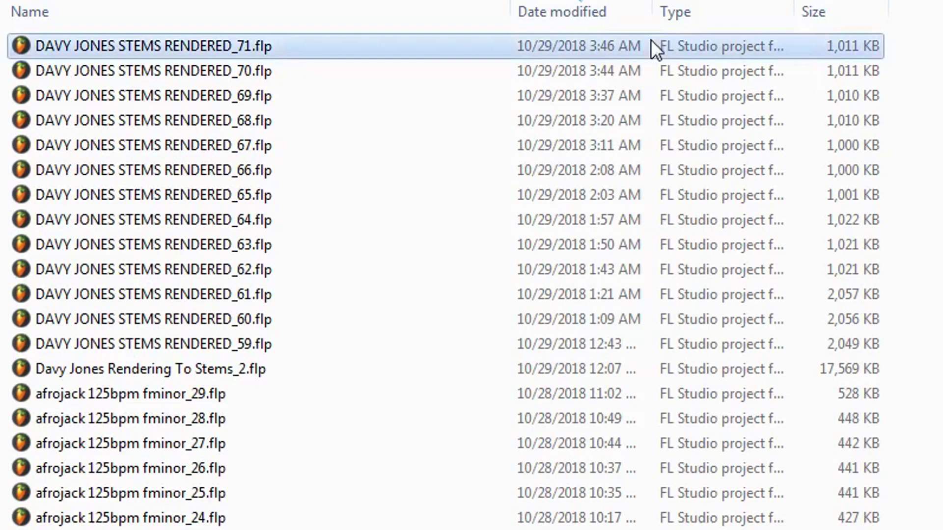
scroll(442, 275, down, 20)
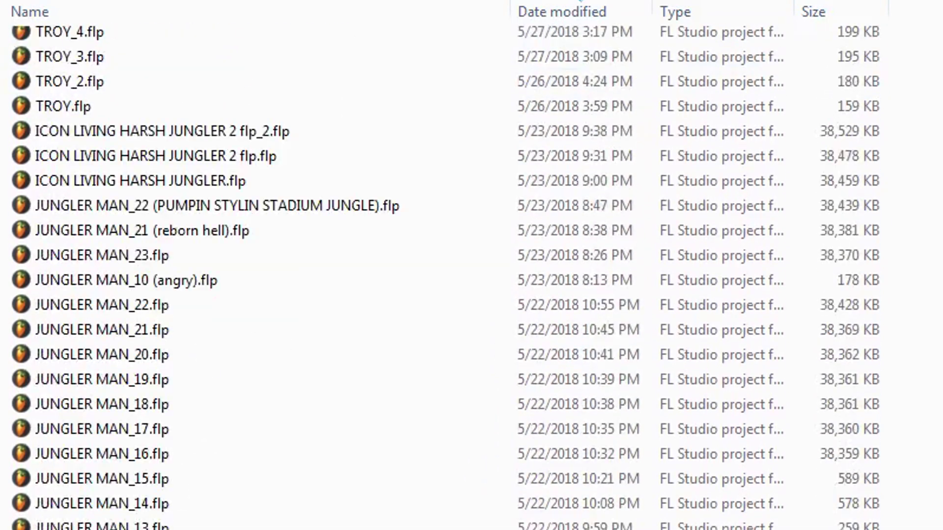
scroll(442, 275, up, 15)
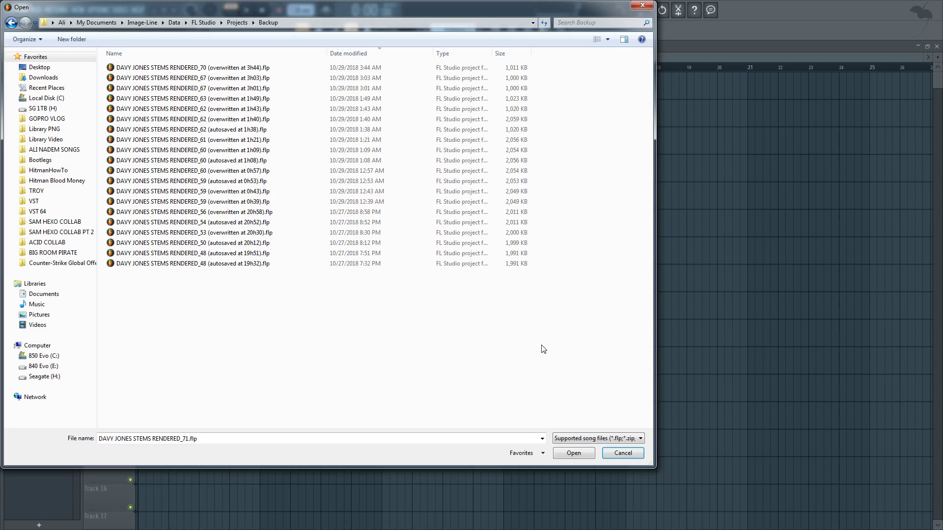
Step: Reopen File settings from OPTIONS and confirm Autosave is still Regularly (every 5min)
click(98, 10)
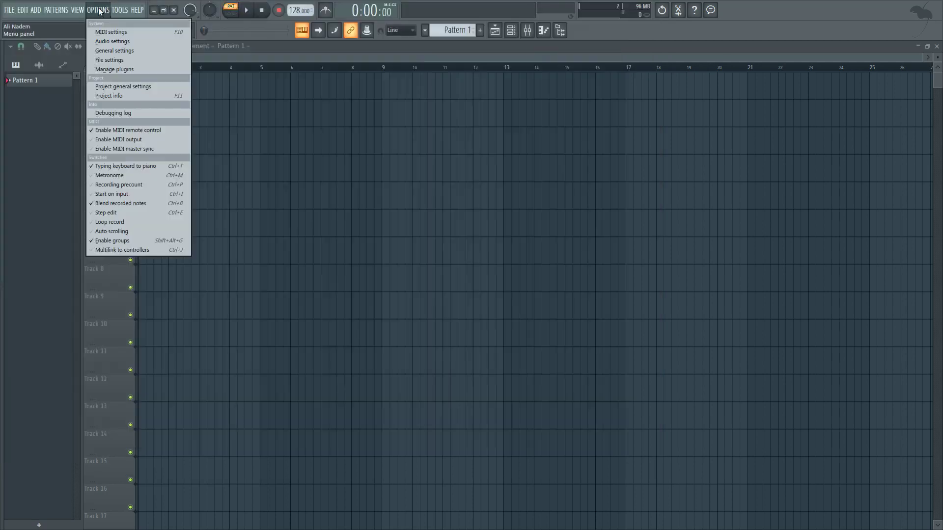
click(113, 59)
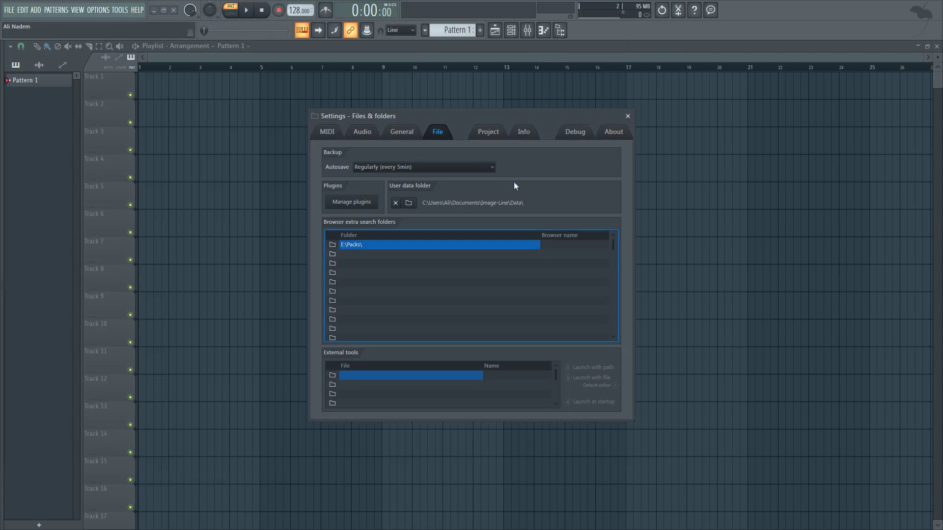
click(463, 166)
click(463, 166)
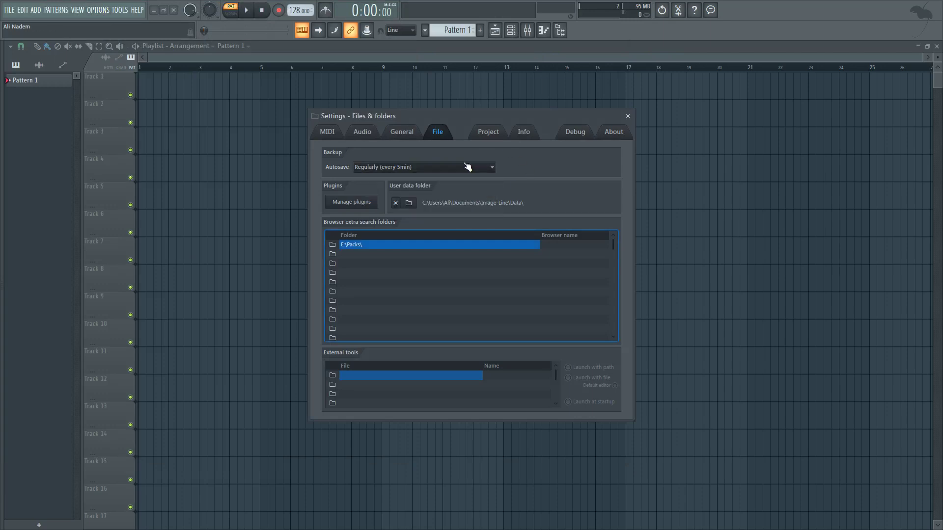